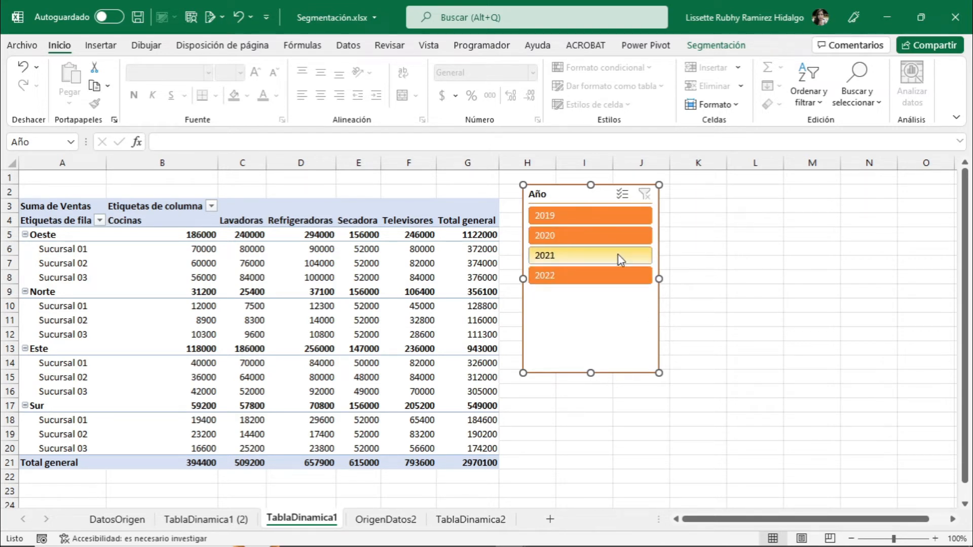
# Step: Filter the sales pivot table by 2019, 2020 and 2021 in turn with the Año slicer, and clear the filter
pyautogui.click(627, 222)
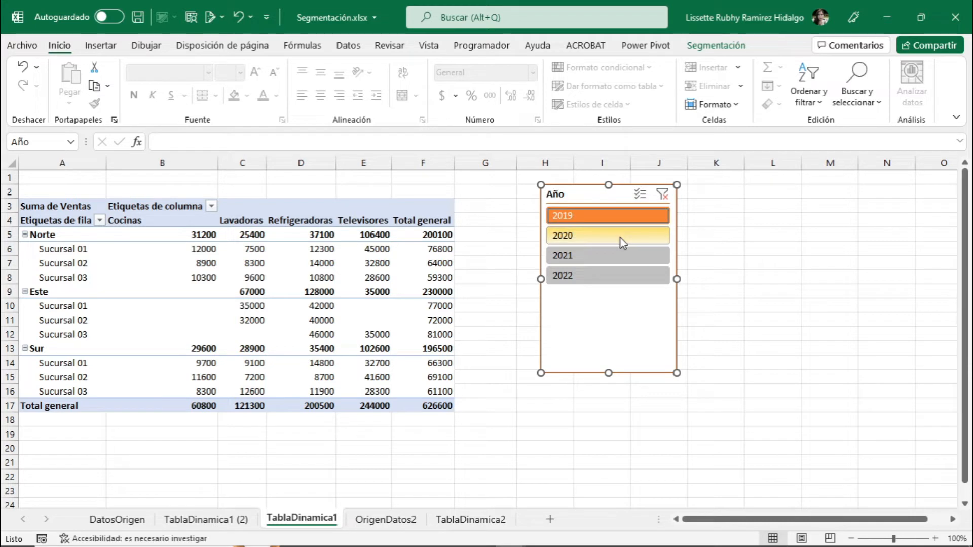
pyautogui.click(621, 236)
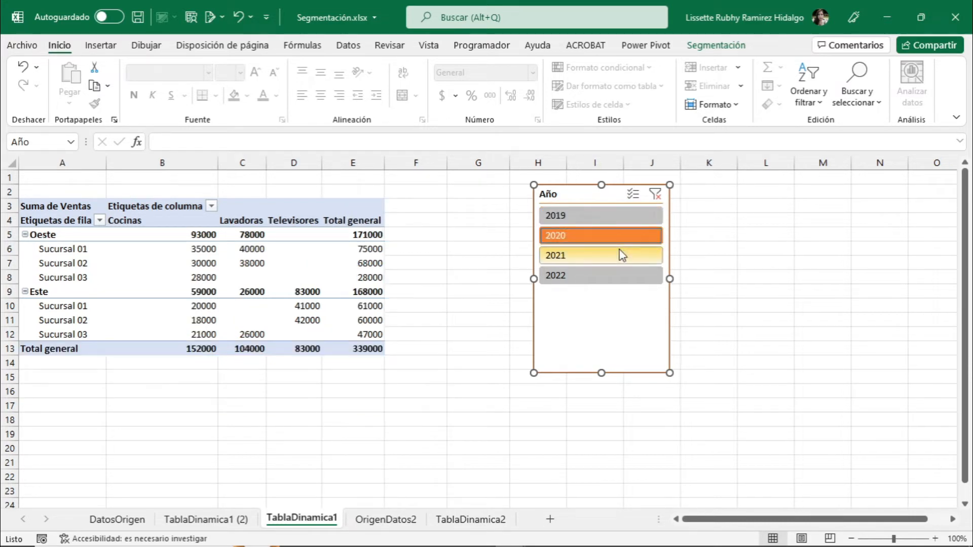
pyautogui.click(622, 255)
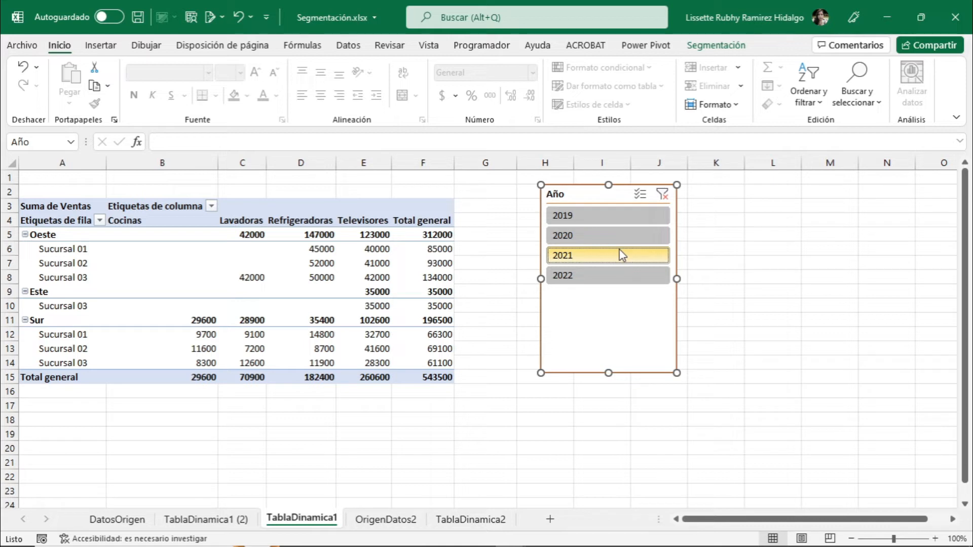
pyautogui.click(662, 194)
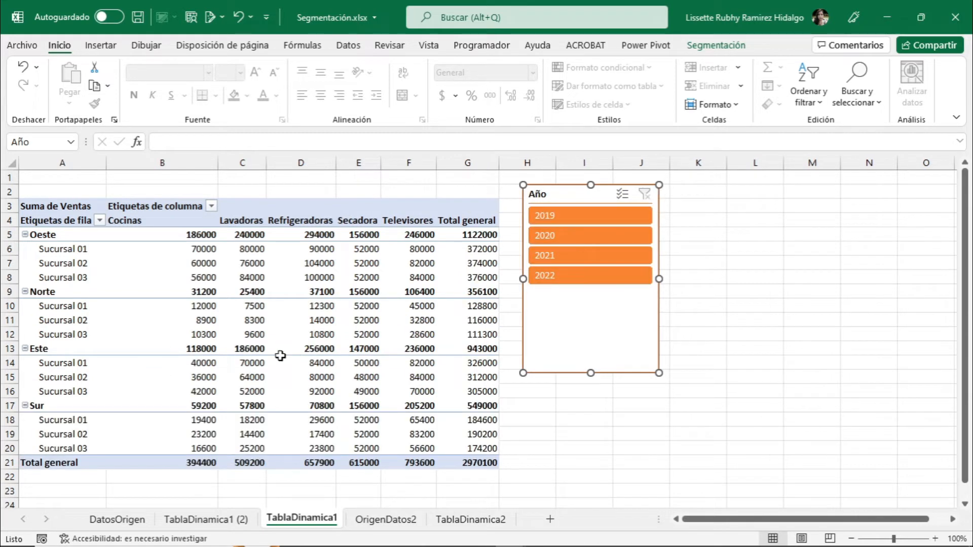
# Step: Filter the sales pivot table by 2020 and by 2021 with the Año slicer, and clear the filter again
pyautogui.moveTo(285, 347)
pyautogui.click(602, 237)
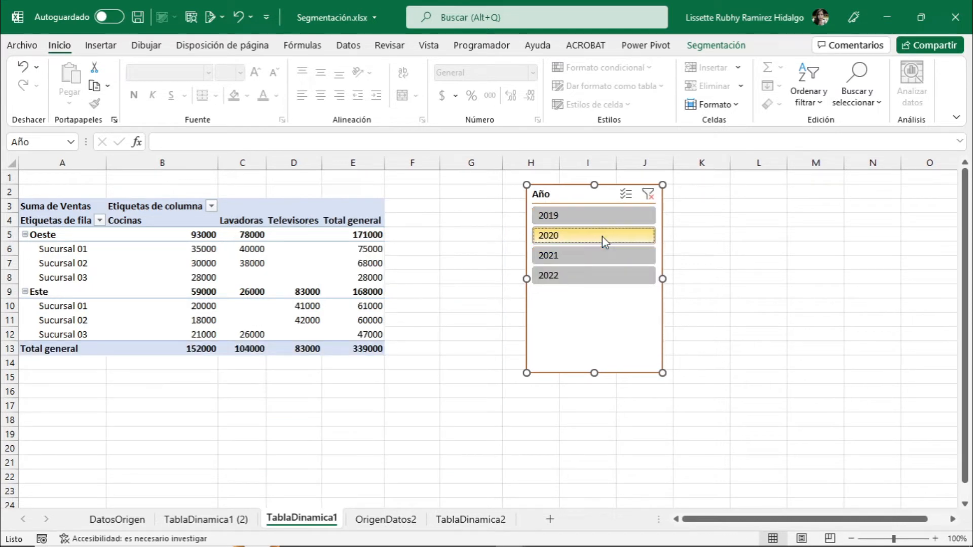
pyautogui.click(603, 256)
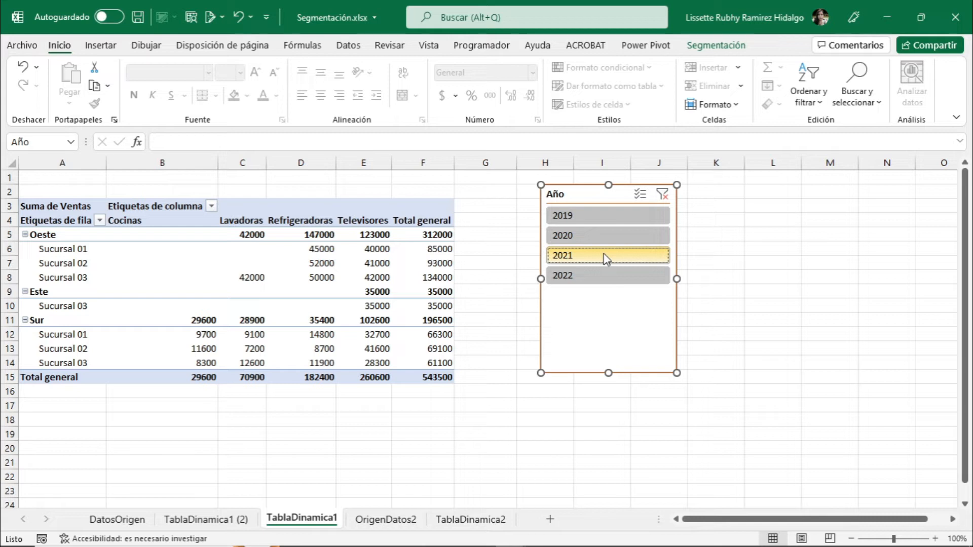
pyautogui.click(661, 194)
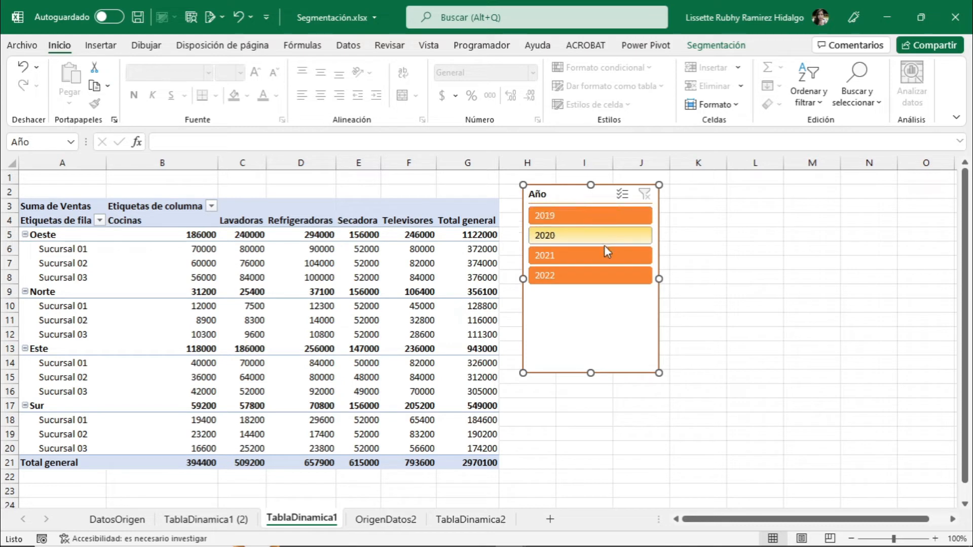
# Step: Filter the sales pivot table to 2019 with the Año slicer and clear the filter, three times over
pyautogui.click(607, 221)
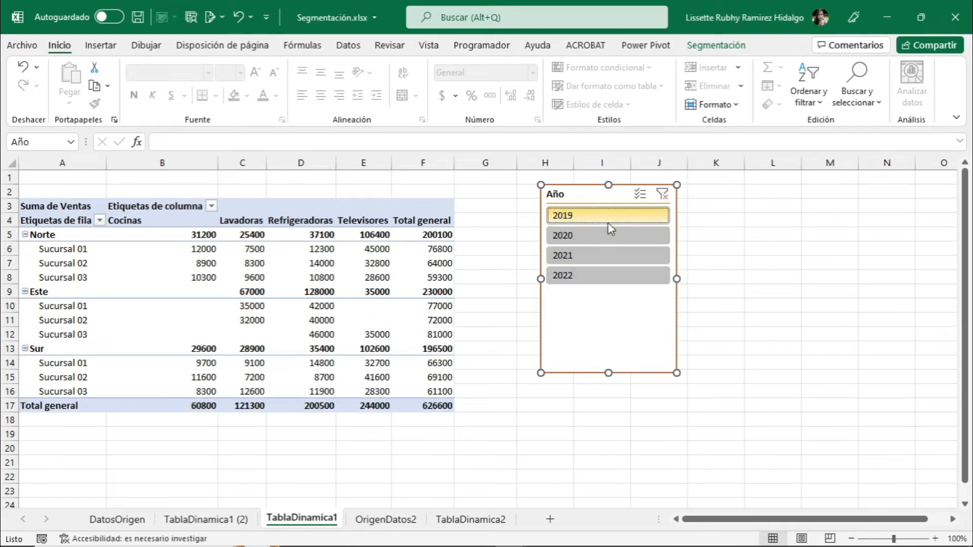
pyautogui.click(661, 194)
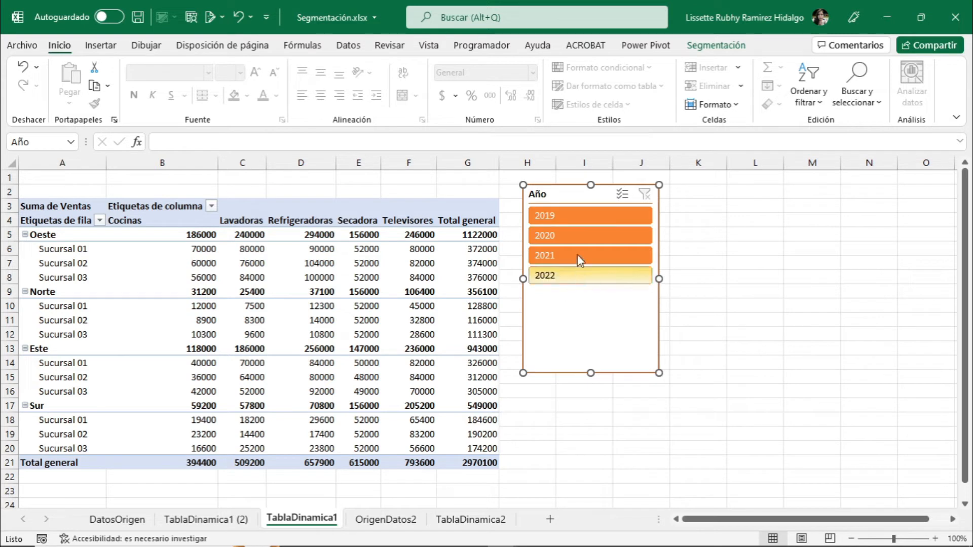
pyautogui.click(582, 218)
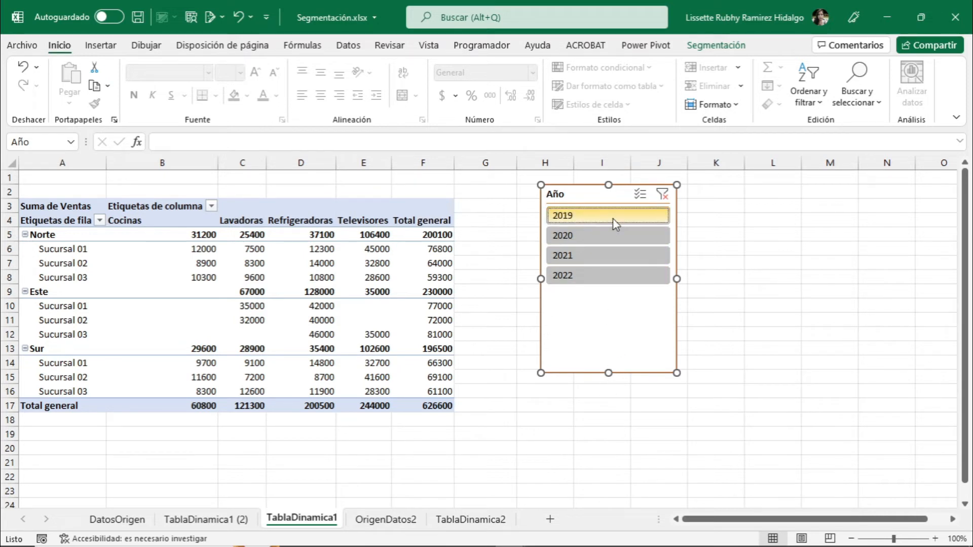
pyautogui.click(662, 194)
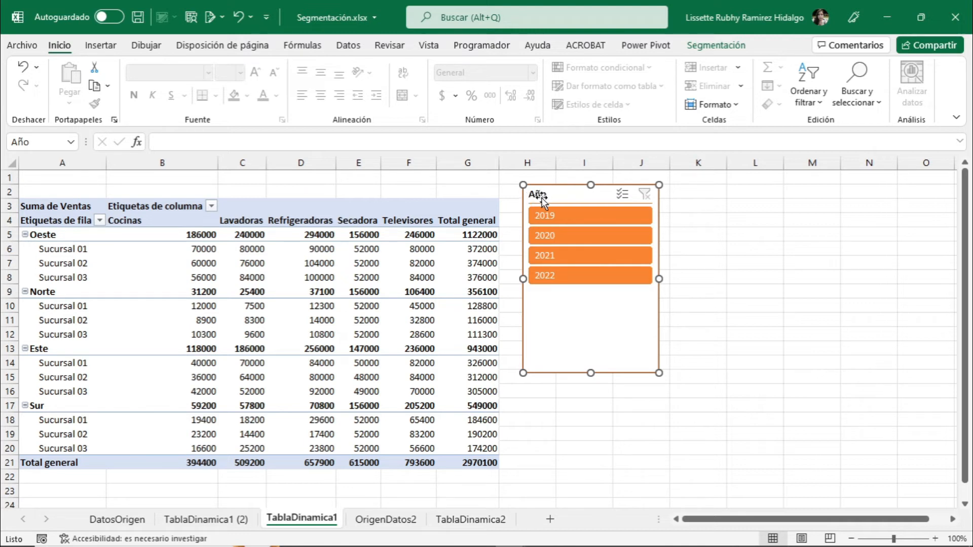
pyautogui.click(590, 218)
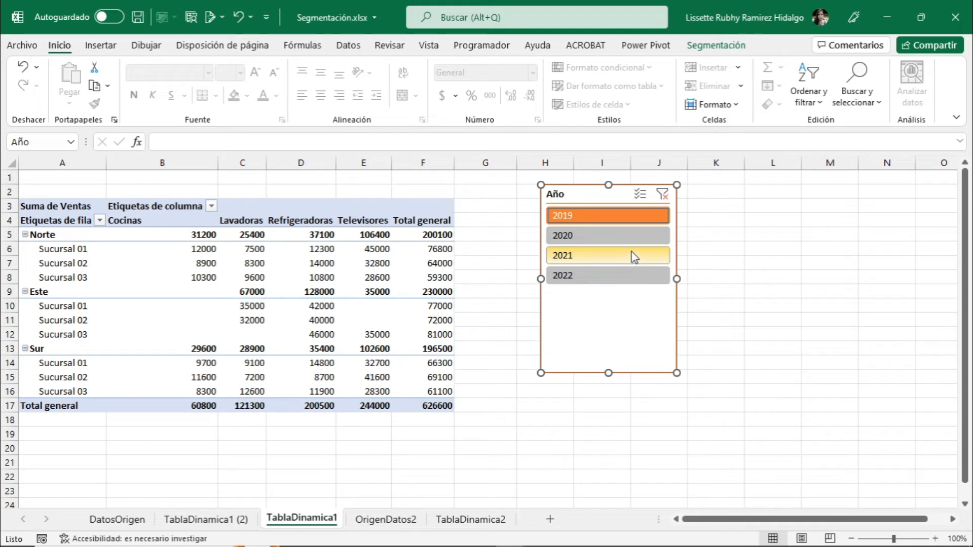
pyautogui.click(663, 195)
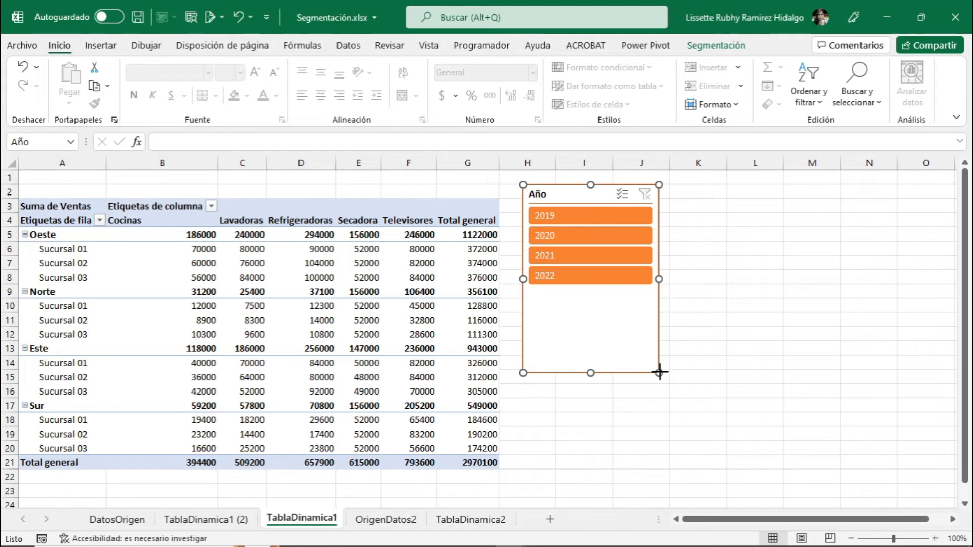
# Step: Widen the Año slicer slightly and move it farther from the pivot table, starting in column I
pyautogui.moveTo(658, 373); pyautogui.dragTo(675, 375)
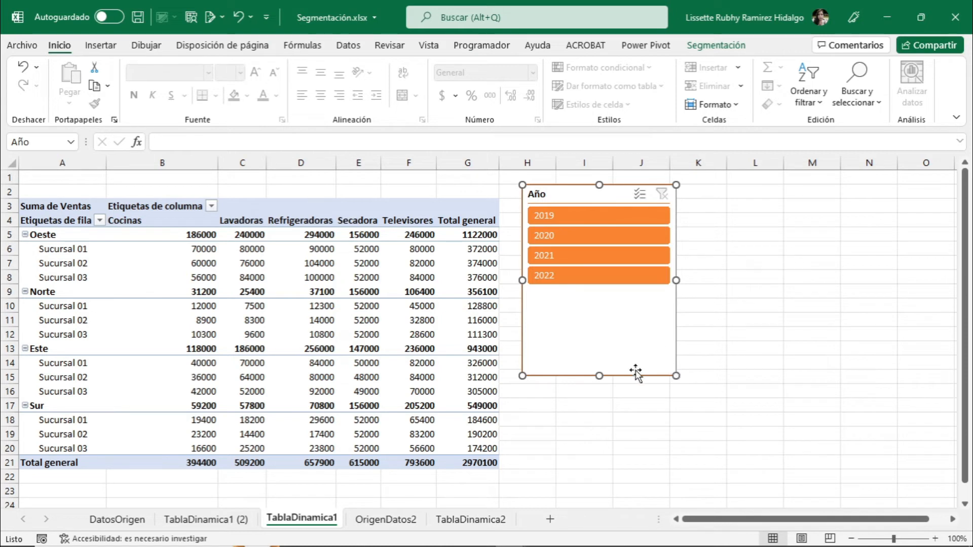
pyautogui.moveTo(637, 372); pyautogui.dragTo(707, 360)
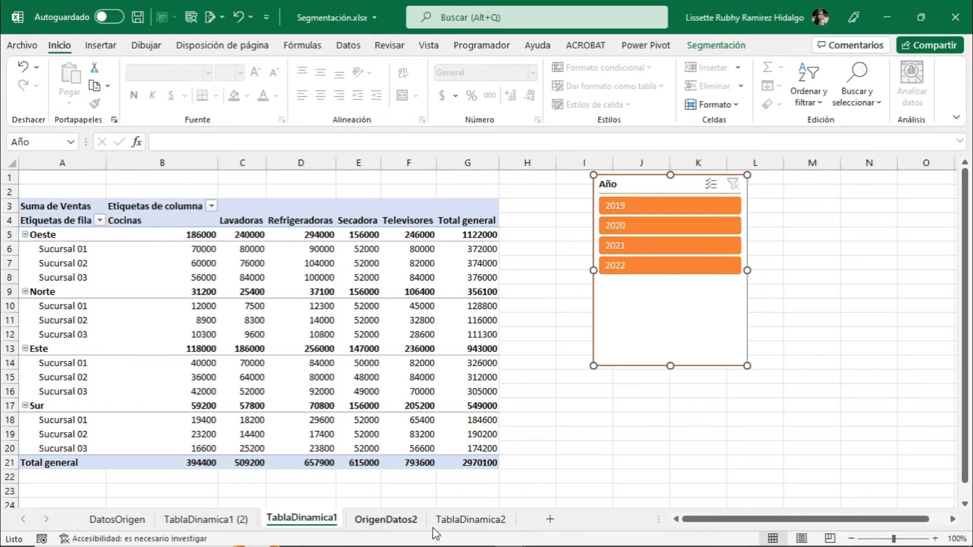
# Step: Open the TablaDinamica2 sheet and expand the Contabilidad group in its pivot table
pyautogui.click(456, 520)
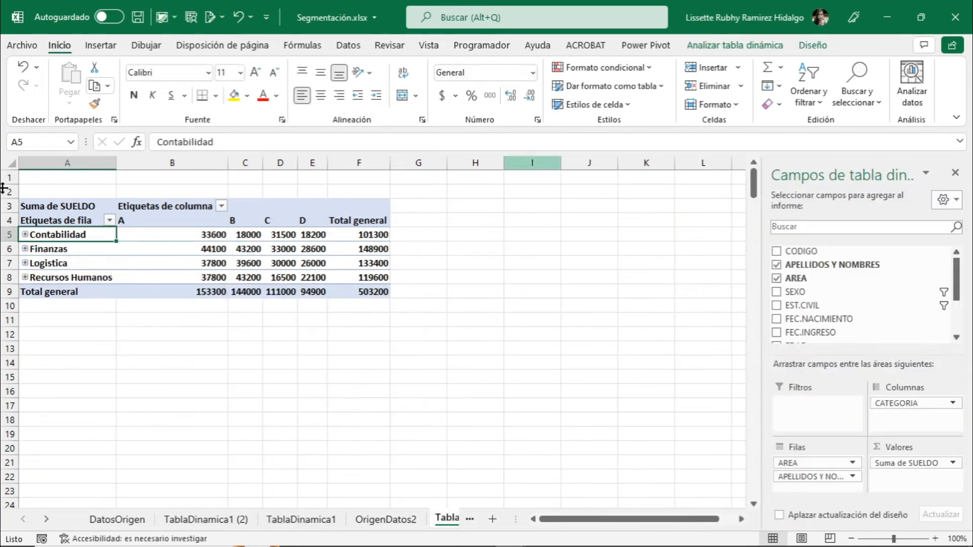
pyautogui.click(197, 261)
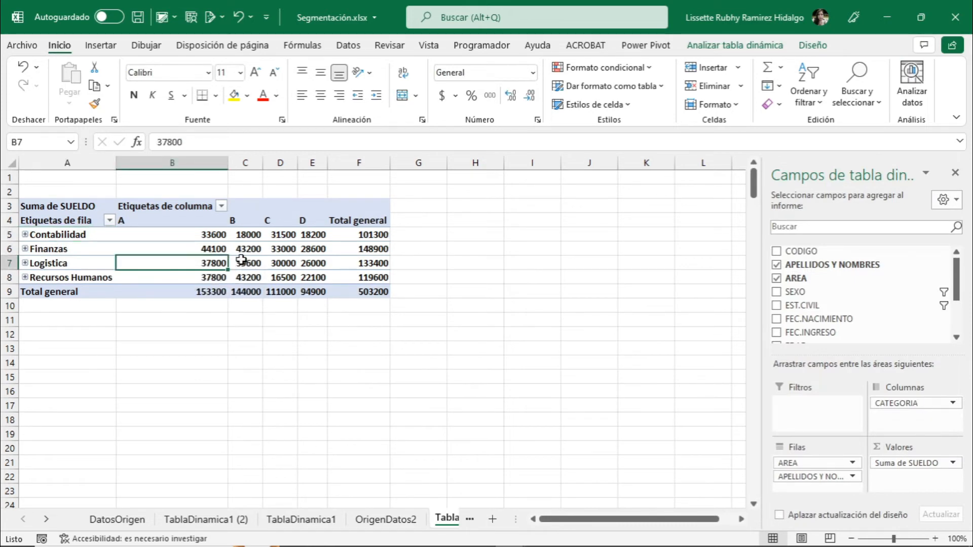
pyautogui.click(27, 238)
pyautogui.click(26, 236)
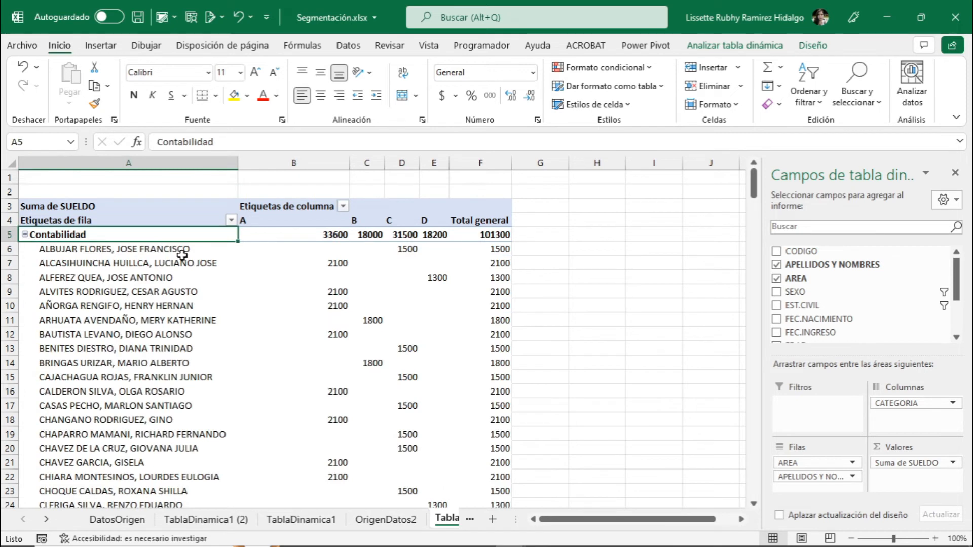
# Step: Insert a slicer for the SEXO field and place it beside the salary pivot table, over columns G to J
pyautogui.click(700, 48)
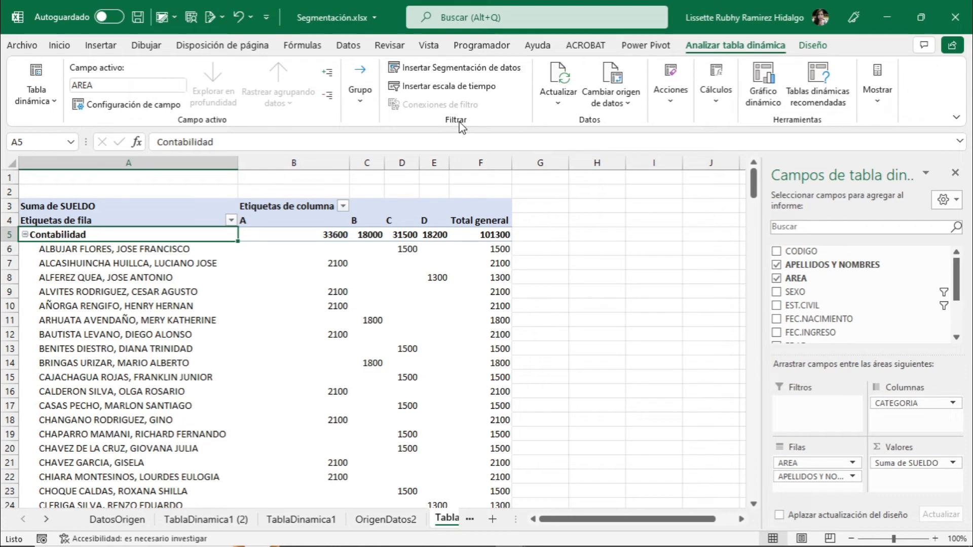
pyautogui.click(461, 68)
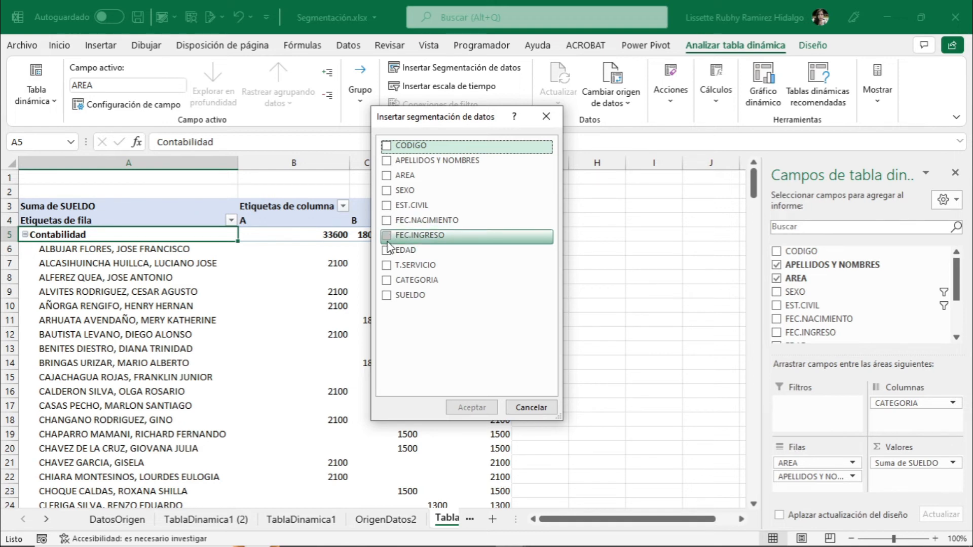
pyautogui.click(388, 192)
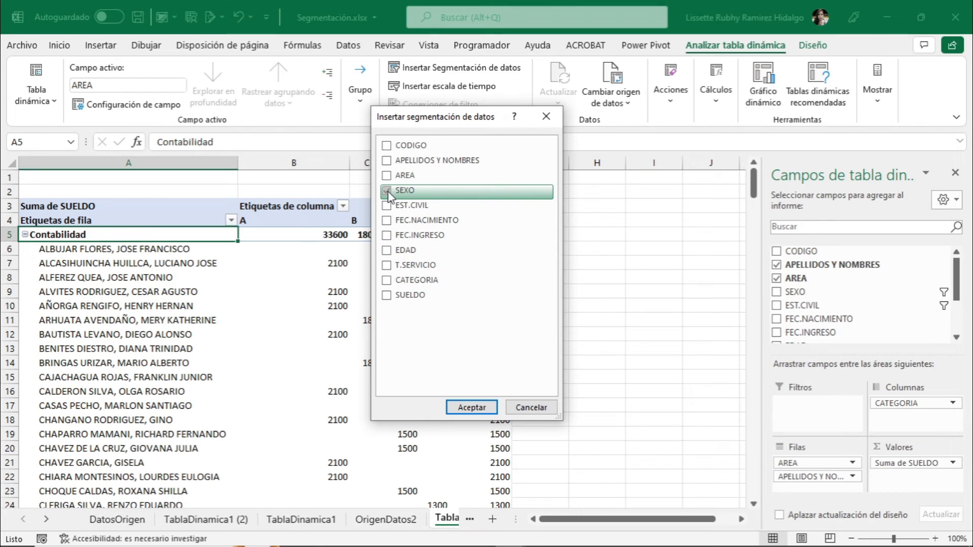
pyautogui.click(472, 408)
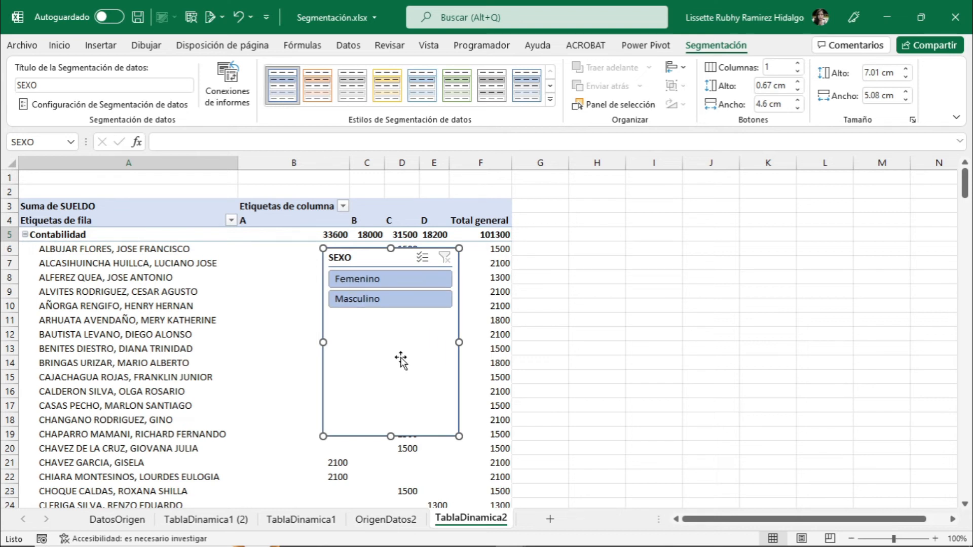
pyautogui.moveTo(400, 360); pyautogui.dragTo(600, 322)
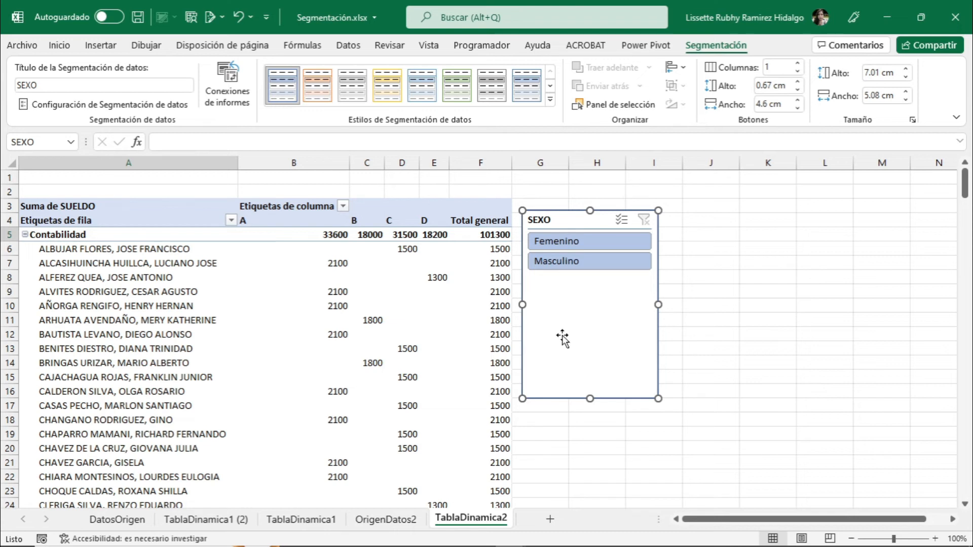
pyautogui.moveTo(565, 333); pyautogui.dragTo(596, 336)
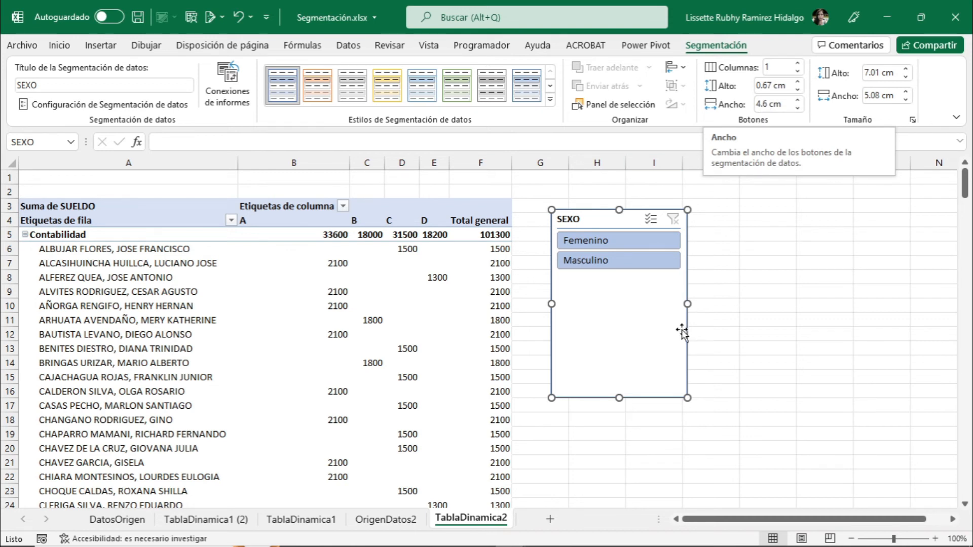
# Step: Filter the salary pivot table alternately by Femenino and Masculino with the SEXO slicer, and clear the filter
pyautogui.click(622, 244)
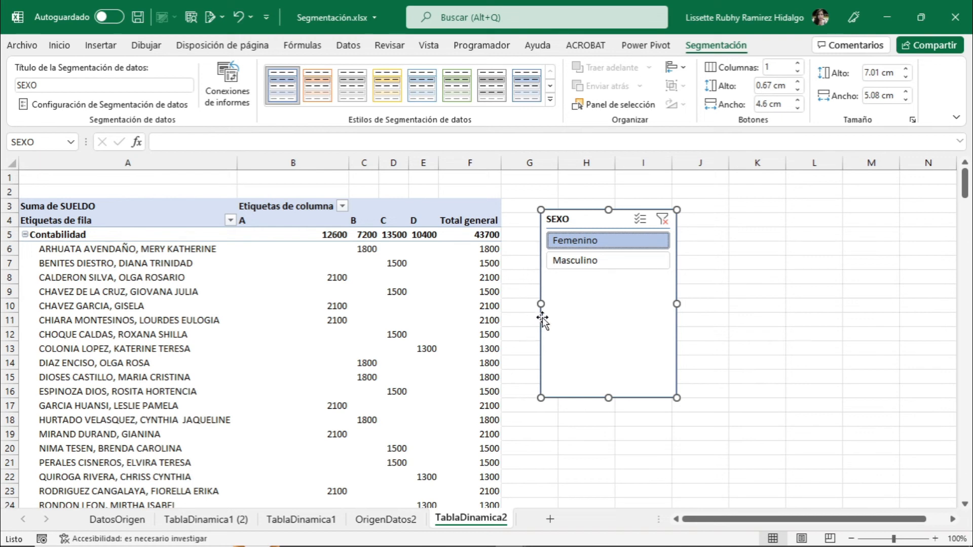
pyautogui.click(582, 262)
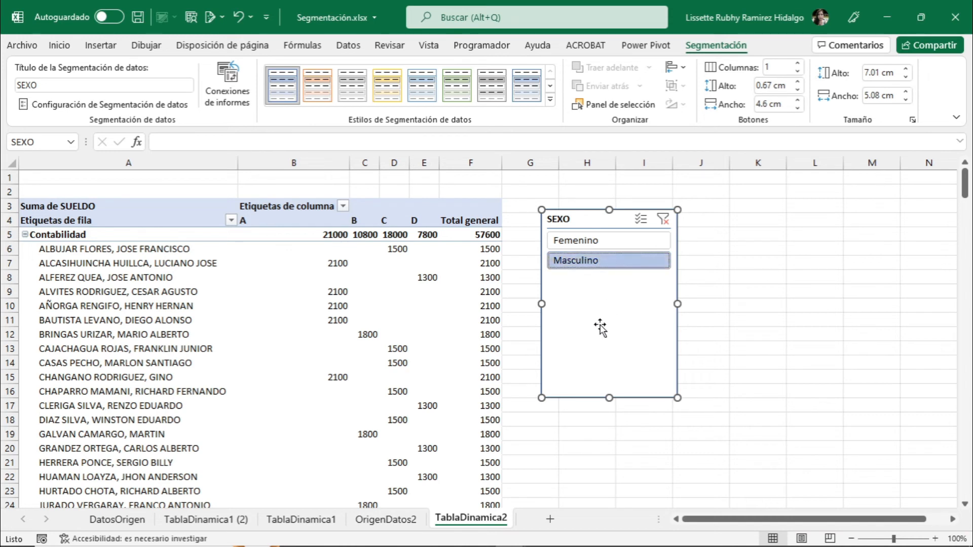
pyautogui.click(590, 243)
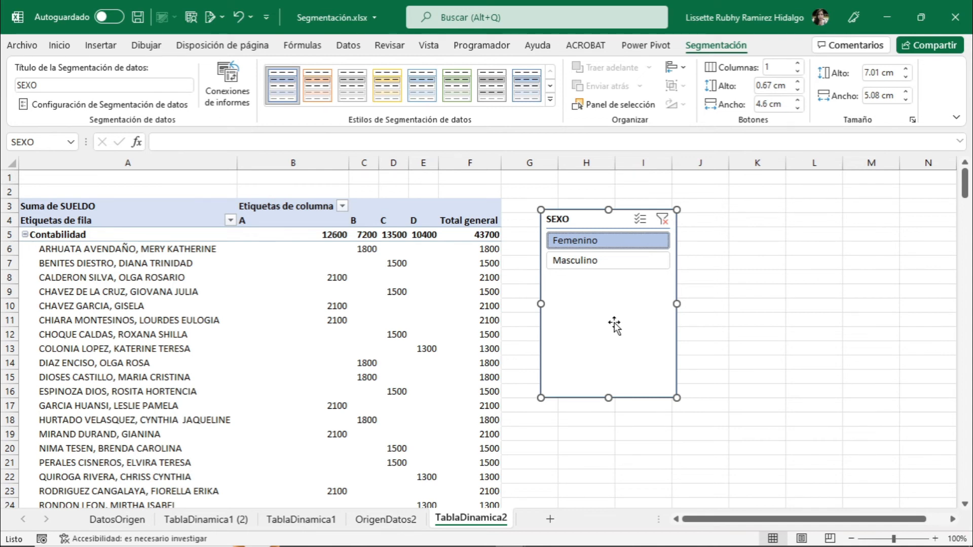
pyautogui.click(608, 261)
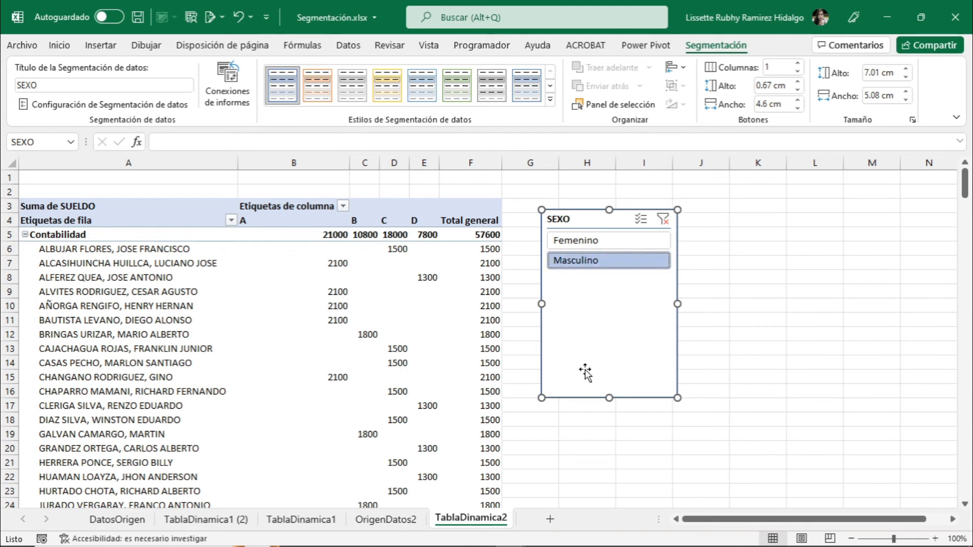
pyautogui.click(661, 225)
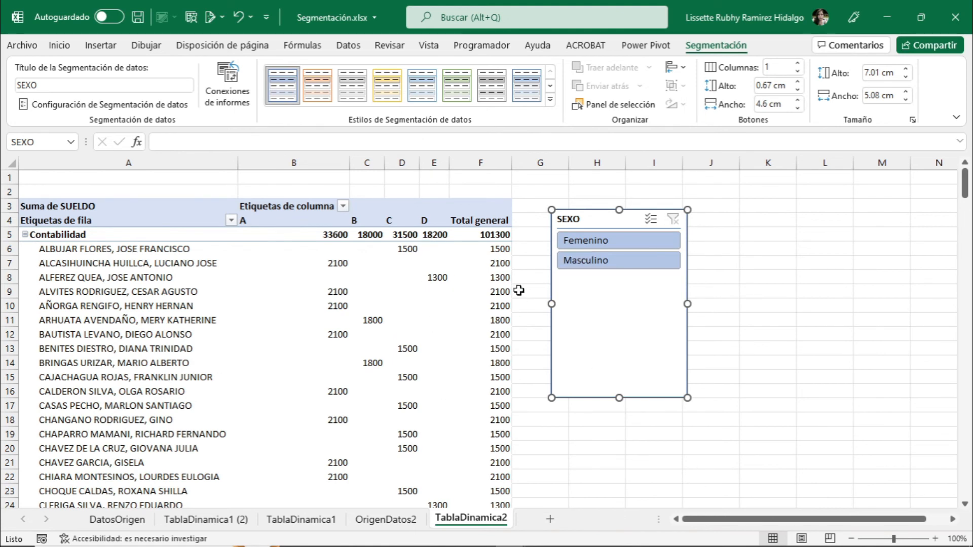
# Step: Collapse and re-expand the Contabilidad group in the salary pivot table
pyautogui.click(25, 235)
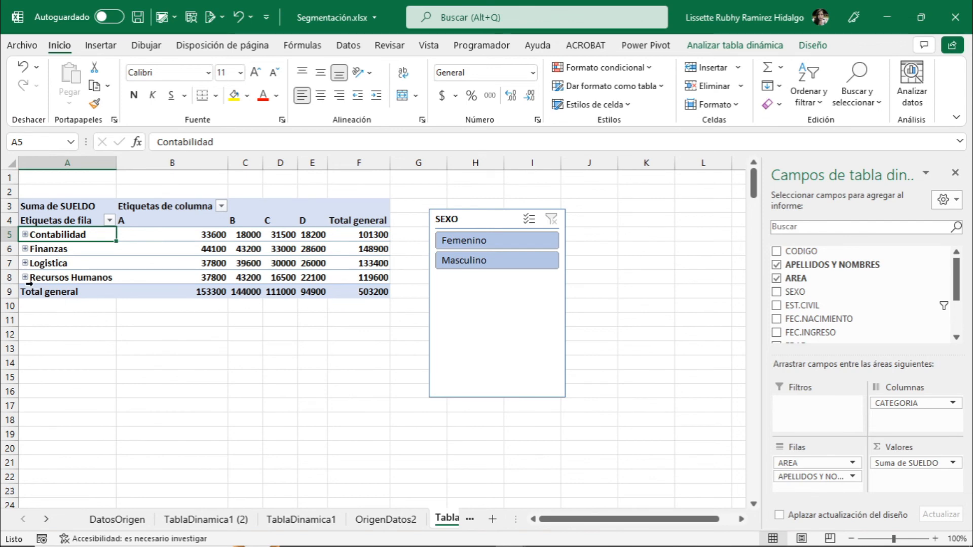
pyautogui.click(25, 235)
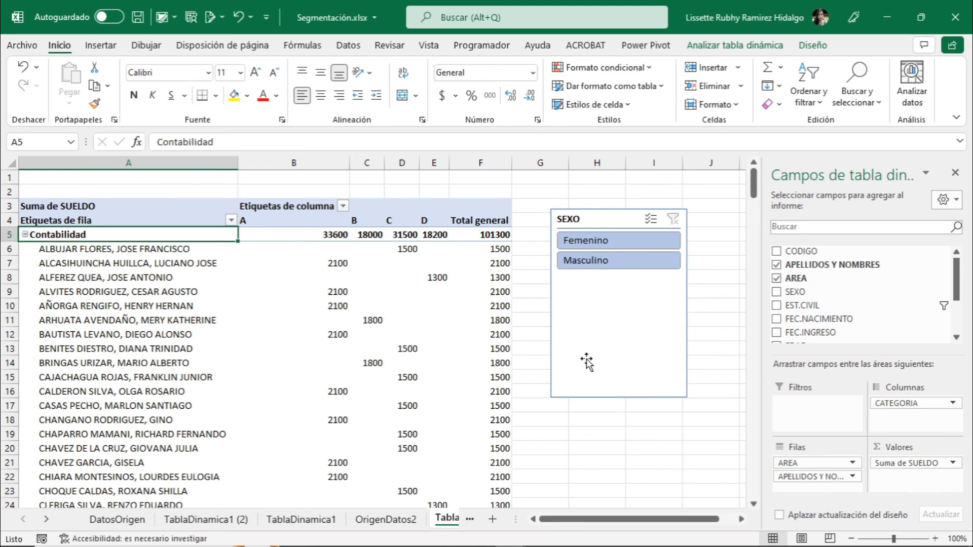
pyautogui.scroll(-4, 587, 361)
pyautogui.scroll(4, 586, 362)
# Step: Filter the salary pivot table to Femenino with the SEXO slicer and check the listed Contabilidad employees
pyautogui.click(601, 241)
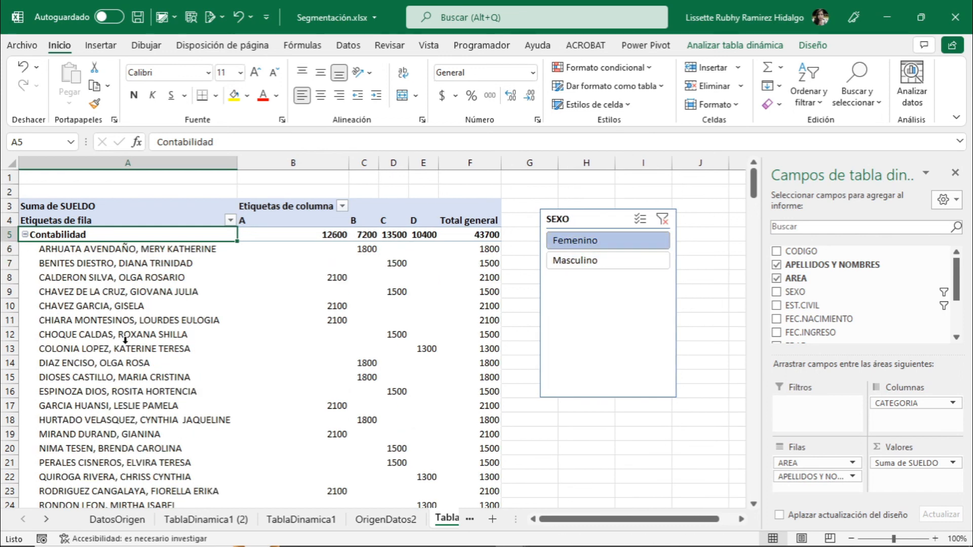
pyautogui.scroll(-3, 125, 340)
pyautogui.scroll(-3, 125, 340)
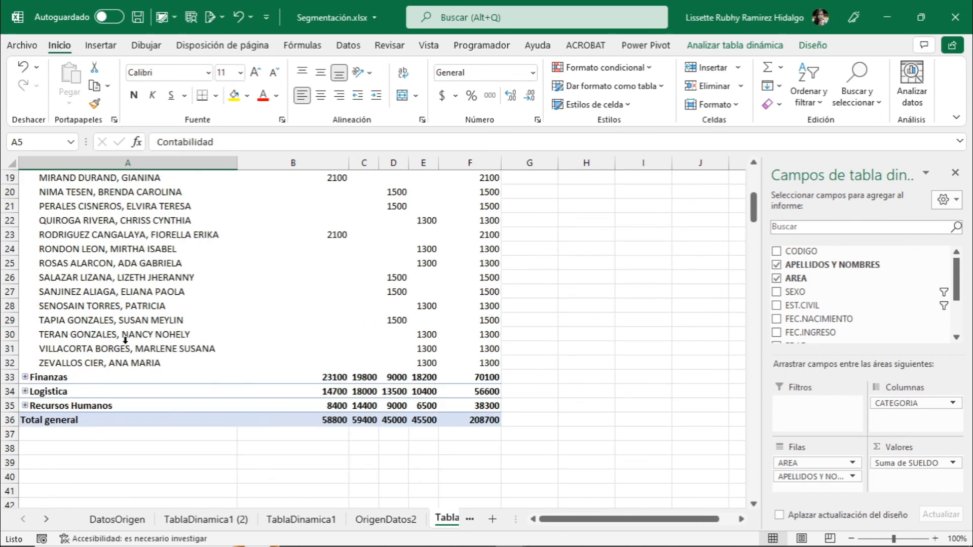
# Step: Expand the Finanzas group and look through its filtered list of employees
pyautogui.click(26, 378)
pyautogui.scroll(-3, 112, 394)
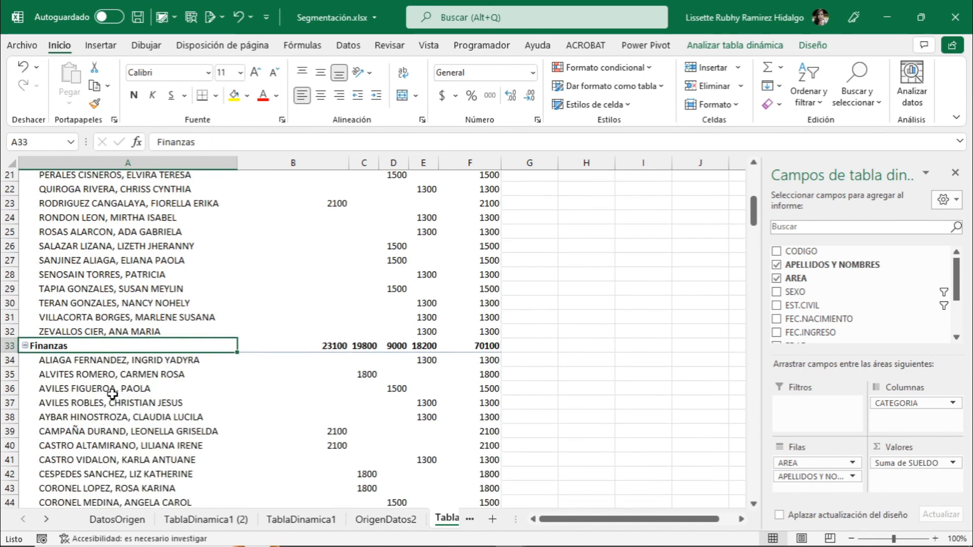
pyautogui.scroll(-5, 112, 394)
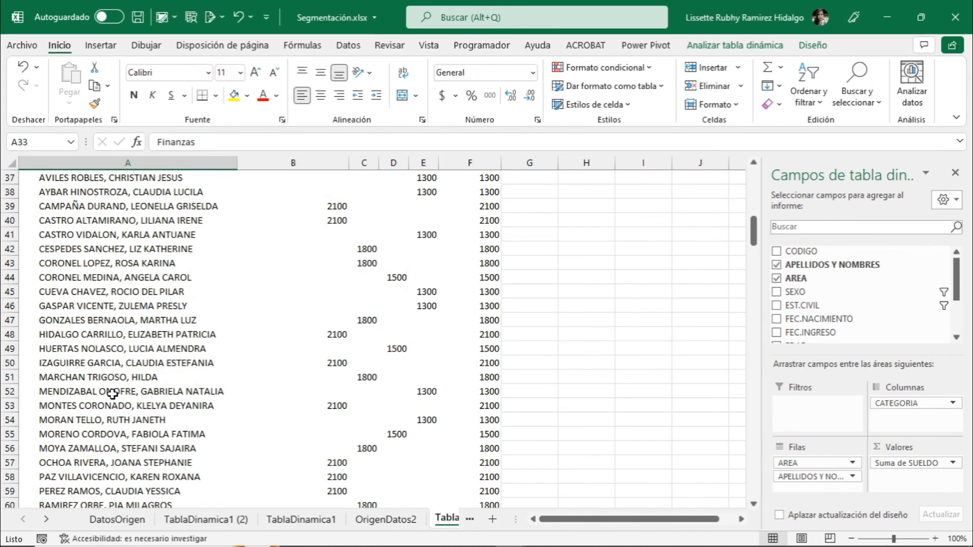
pyautogui.scroll(-3, 112, 394)
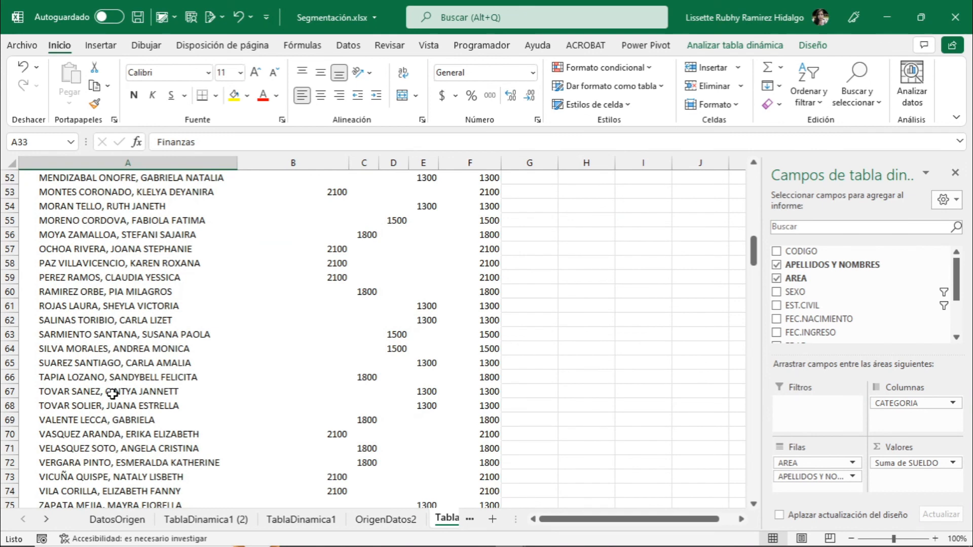